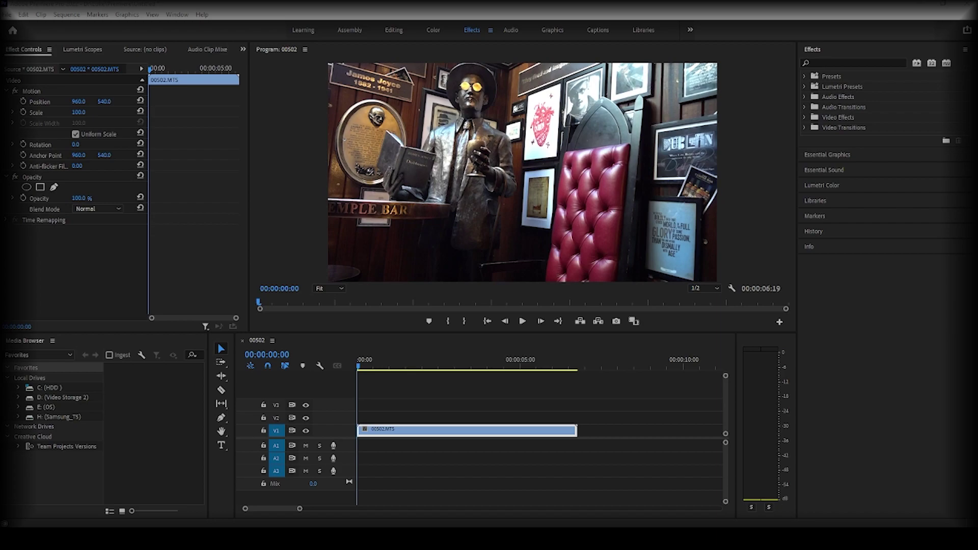
In the Color workspace, lower Lumetri Whites slightly and raise Saturation to about 128.
left_click(373, 436)
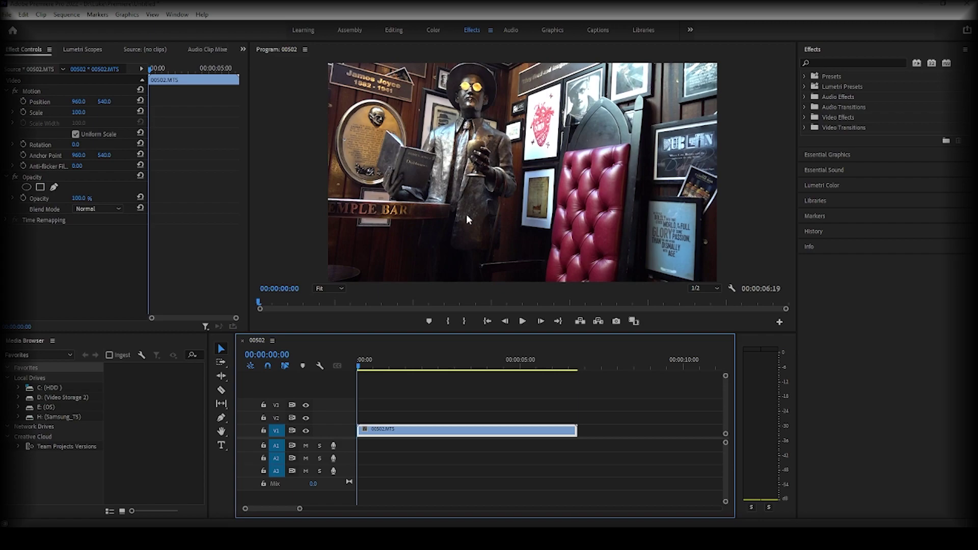
left_click(432, 30)
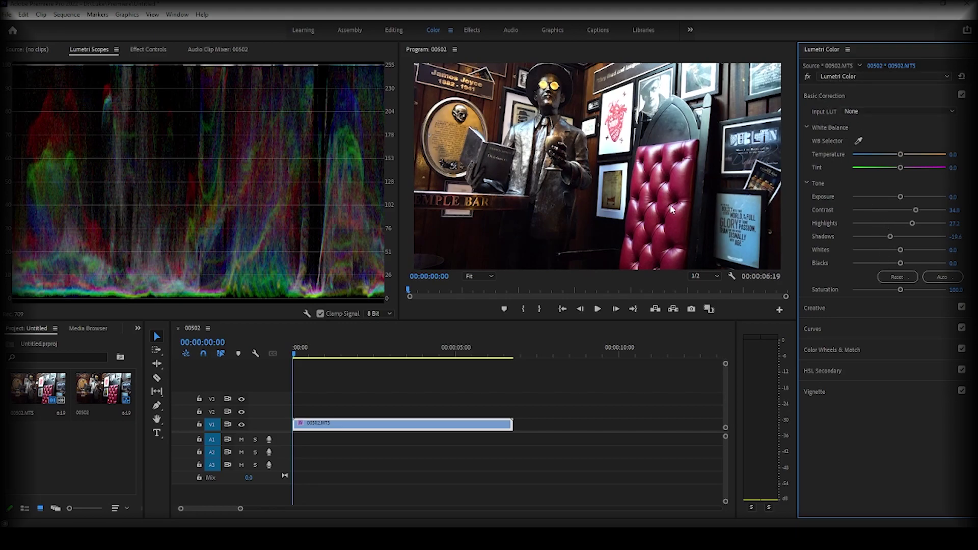
left_click_drag(900, 251, 892, 255)
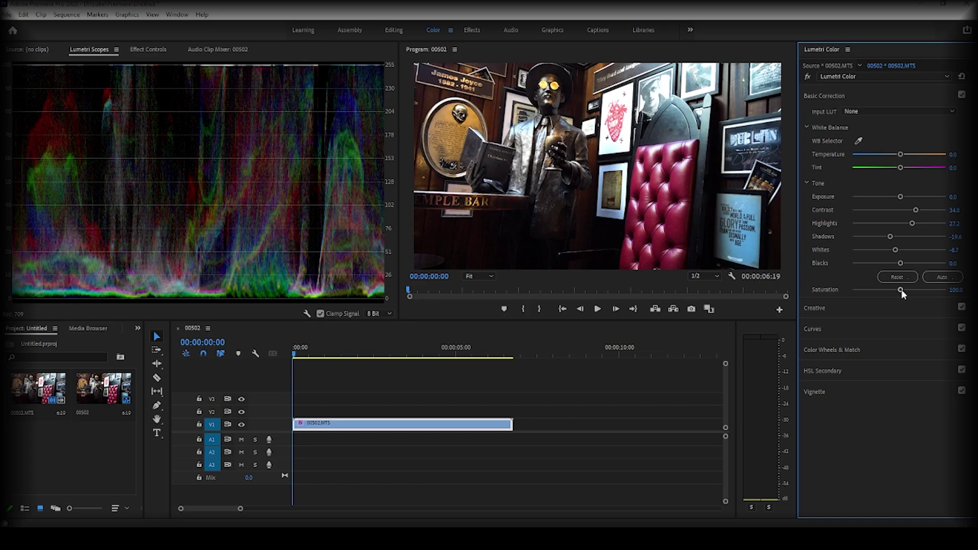
left_click_drag(901, 290, 913, 290)
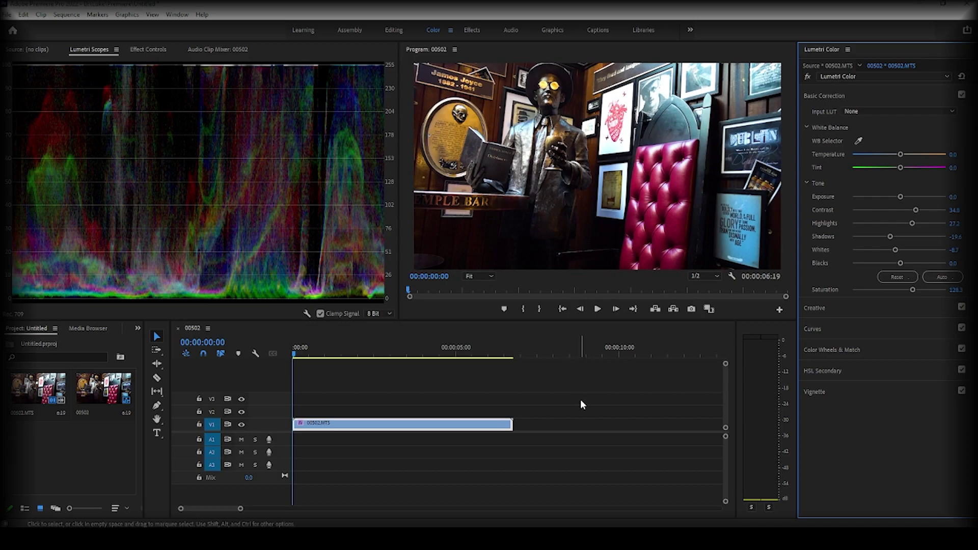
Apply Leave Color to the V1 clip and sample the red chair as the kept colour.
left_click(472, 30)
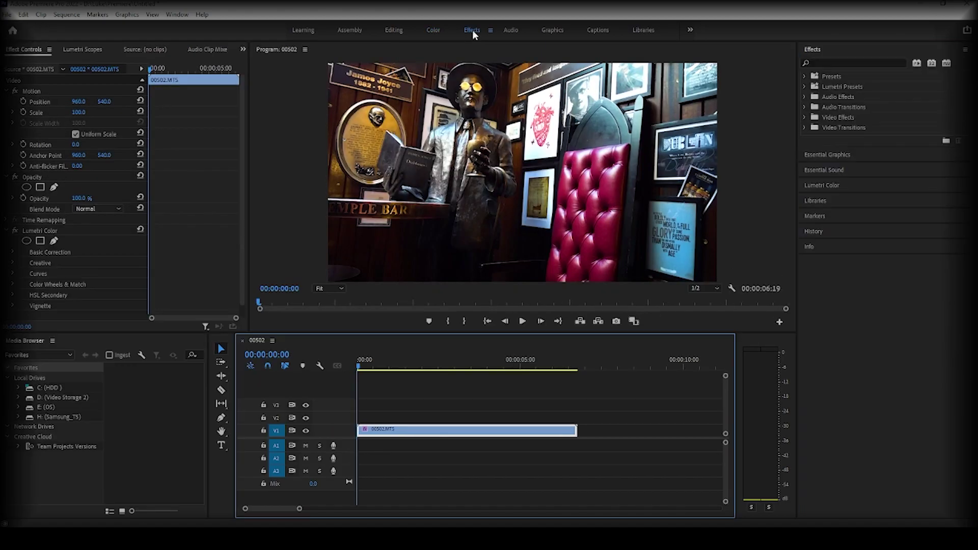
left_click(852, 61)
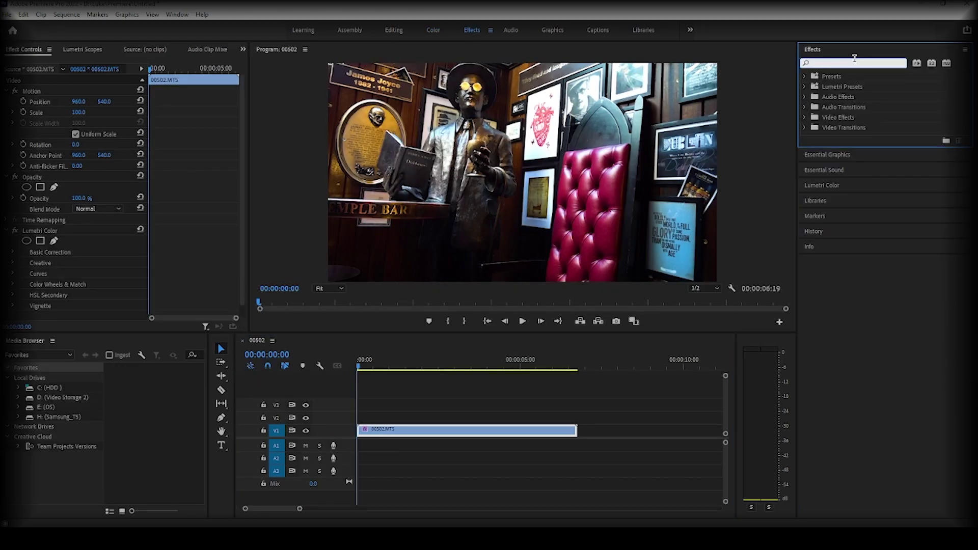
type("leave co")
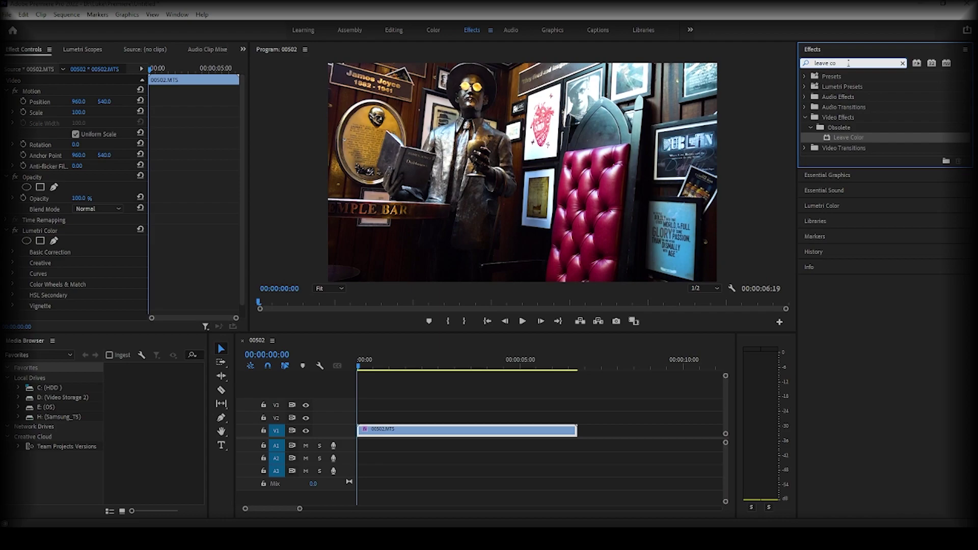
left_click_drag(879, 137, 431, 433)
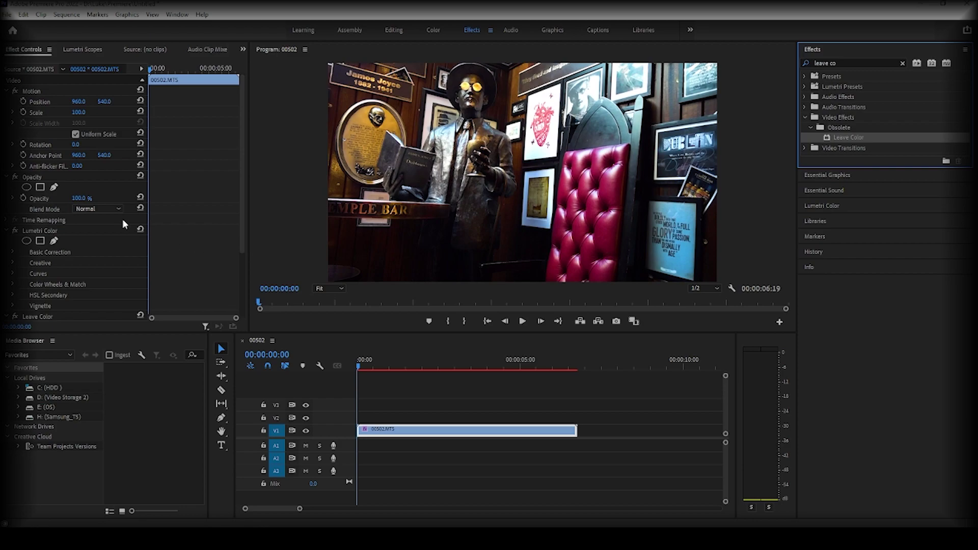
scroll(93, 230, "down", 1)
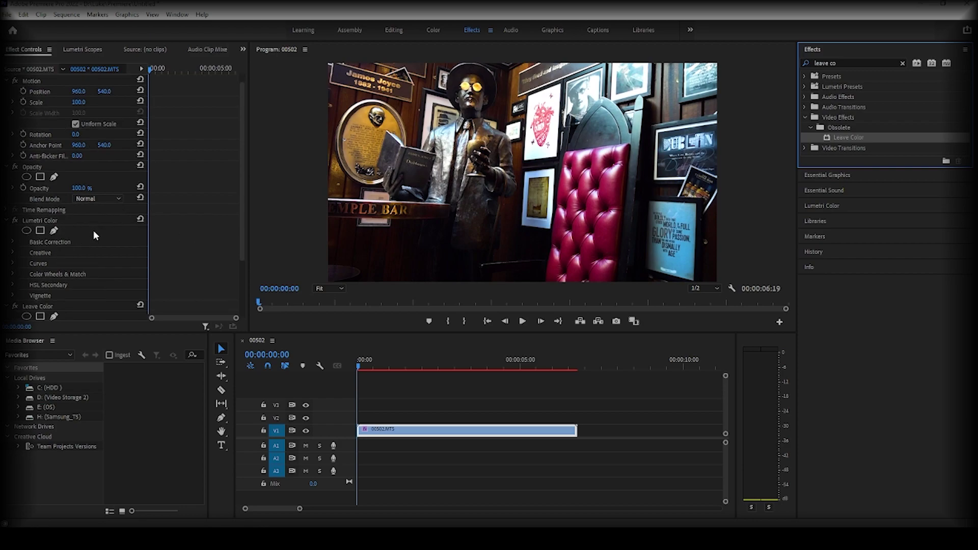
scroll(104, 234, "down", 1)
scroll(104, 235, "down", 1)
scroll(86, 263, "down", 2)
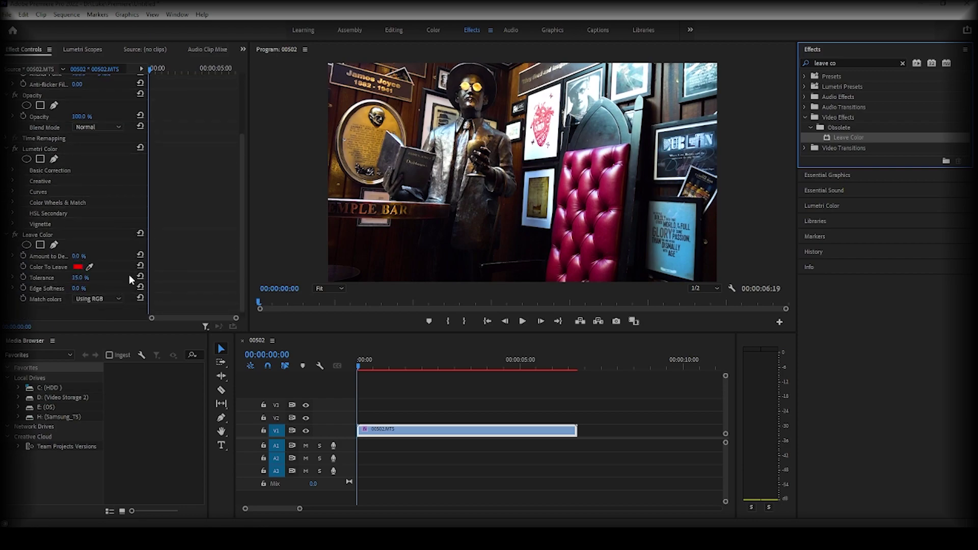
left_click(90, 267)
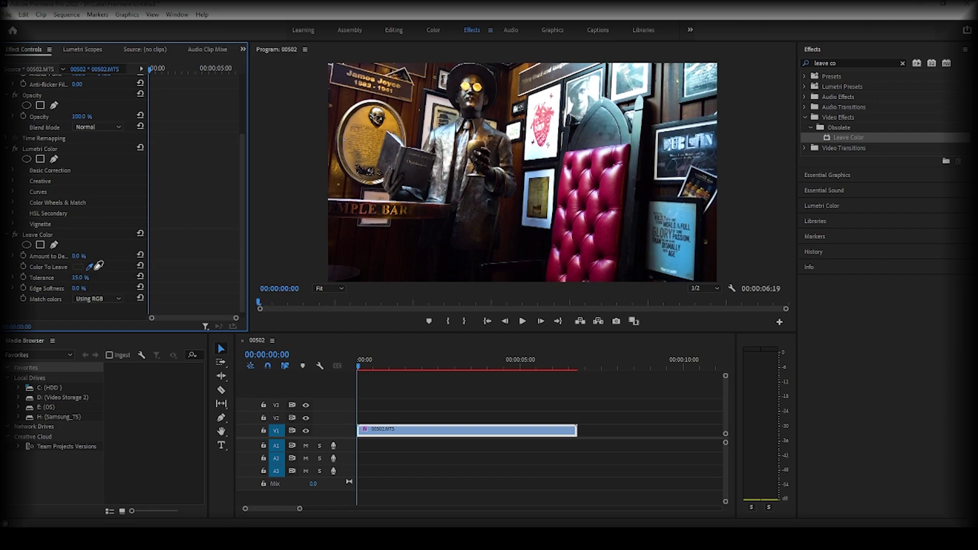
left_click(612, 220)
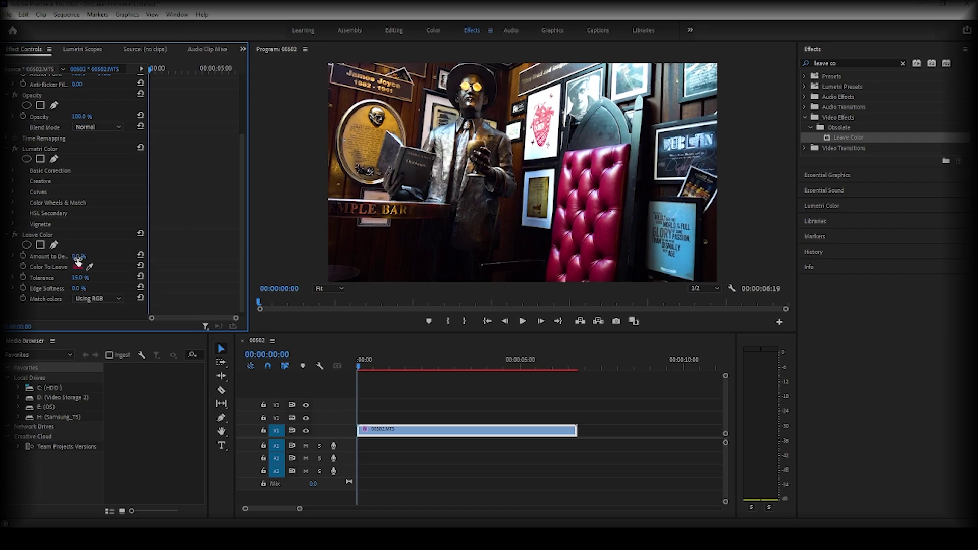
Set Leave Color to Decolor 100%, Tolerance 21% and Edge Softness 2%.
left_click_drag(78, 257, 84, 256)
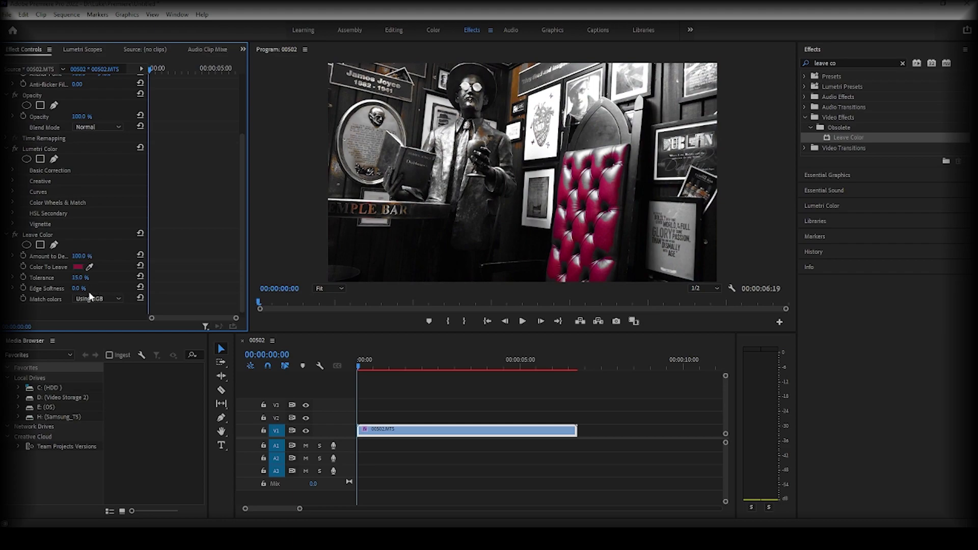
left_click_drag(82, 280, 107, 280)
left_click_drag(79, 288, 105, 318)
left_click(80, 288)
type("2")
key("Return")
Leave Color's Match colors setting back on RGB after briefly trying Hue.
left_click(106, 298)
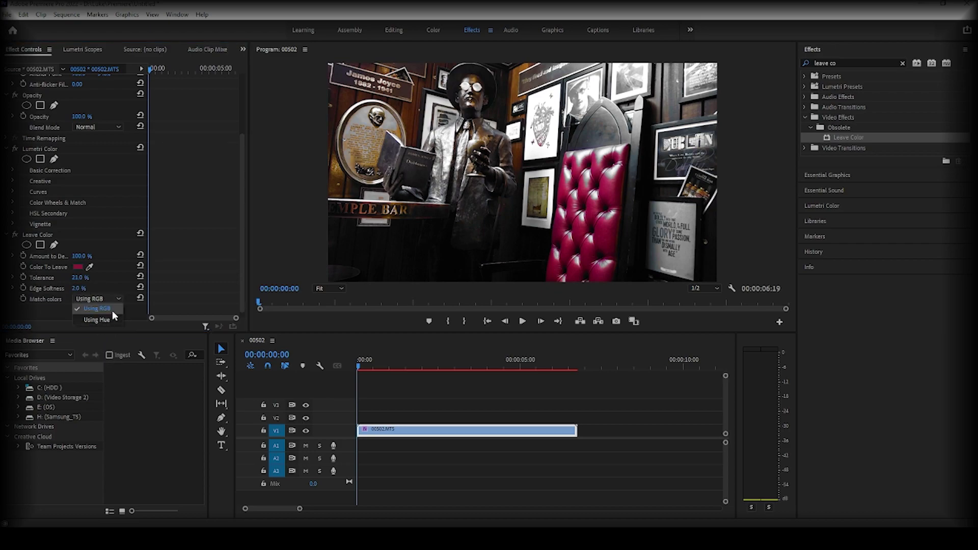
left_click(111, 321)
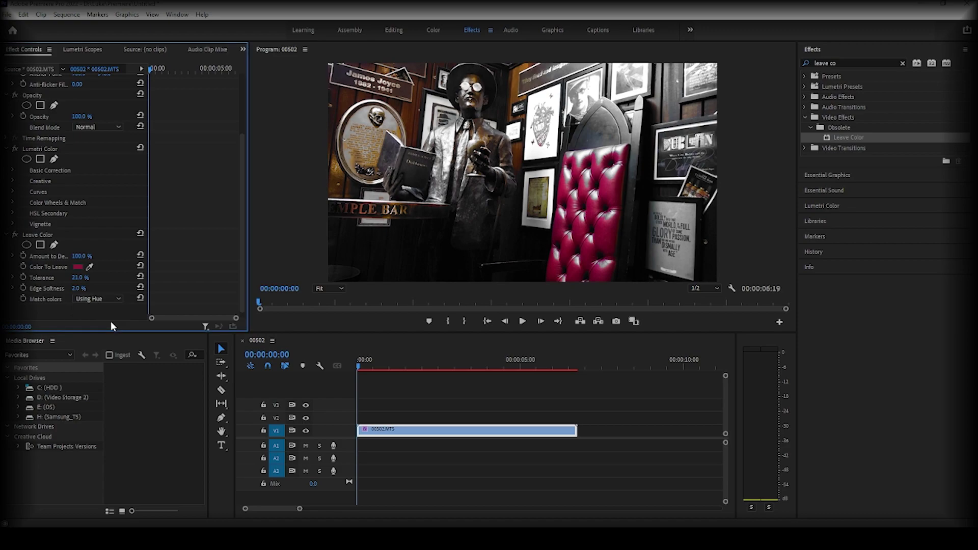
left_click(110, 303)
left_click(577, 483)
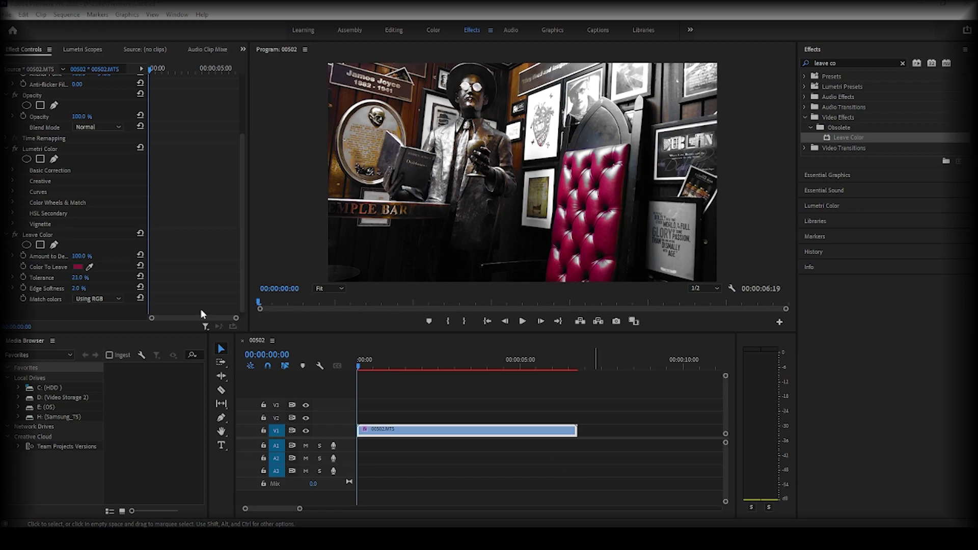
Draw a four-point pen mask on Leave Color around the red chair and close it.
left_click(53, 246)
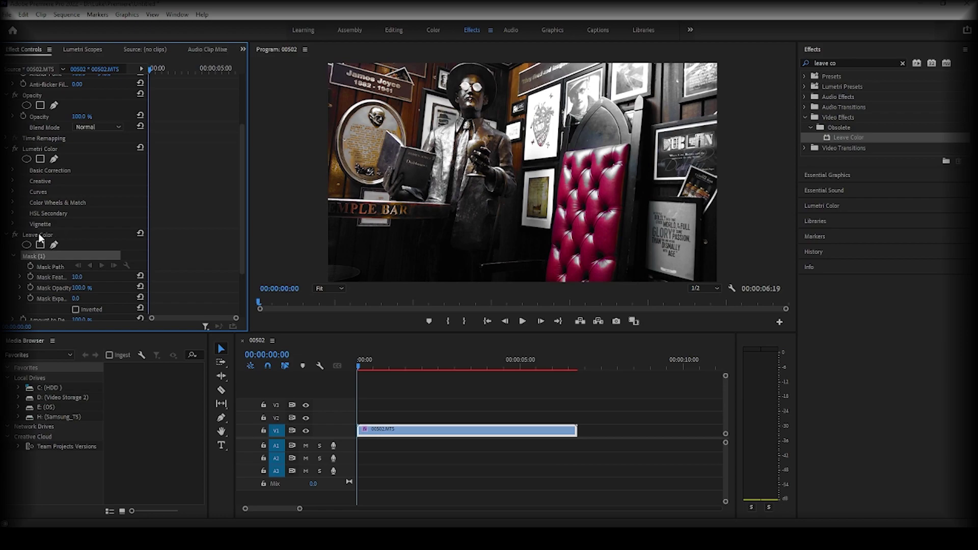
left_click(544, 282)
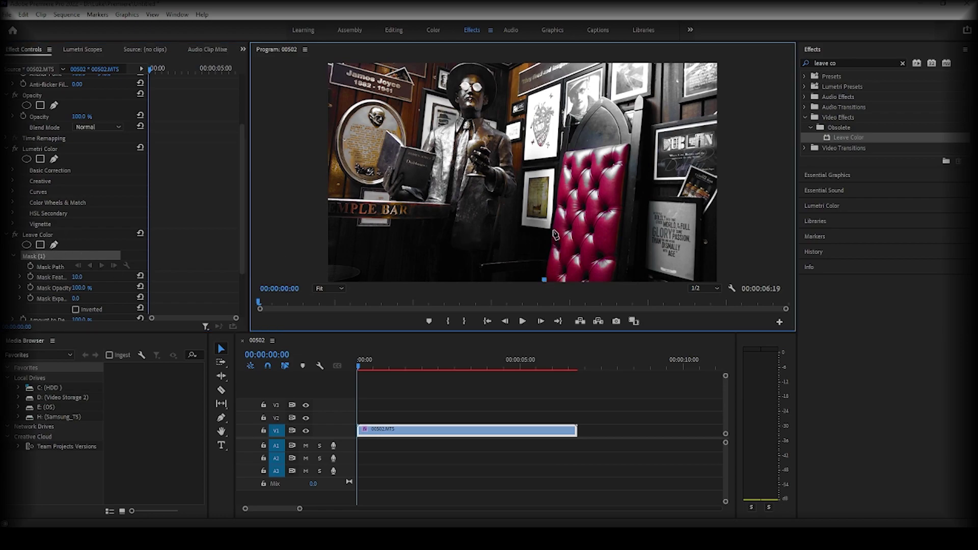
left_click(559, 148)
left_click(630, 143)
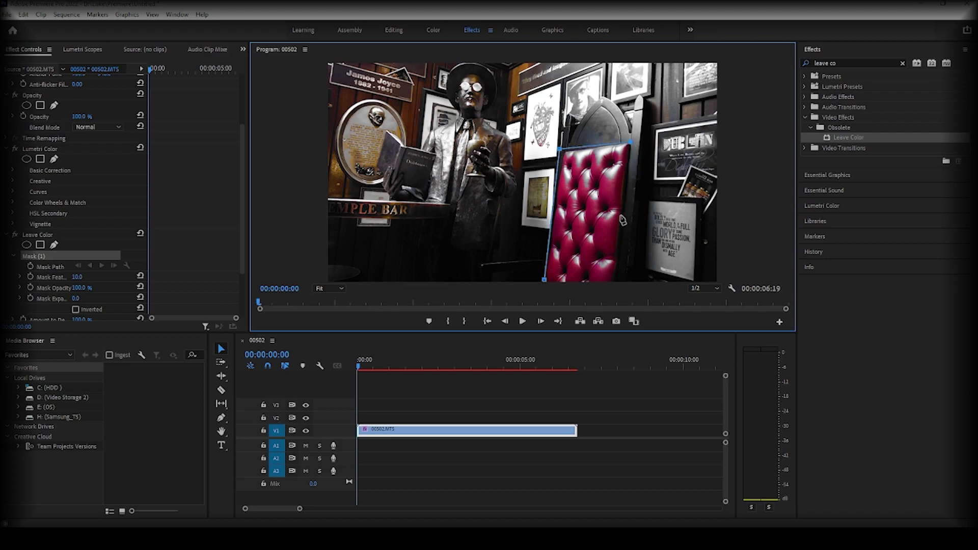
left_click(616, 280)
left_click(545, 282)
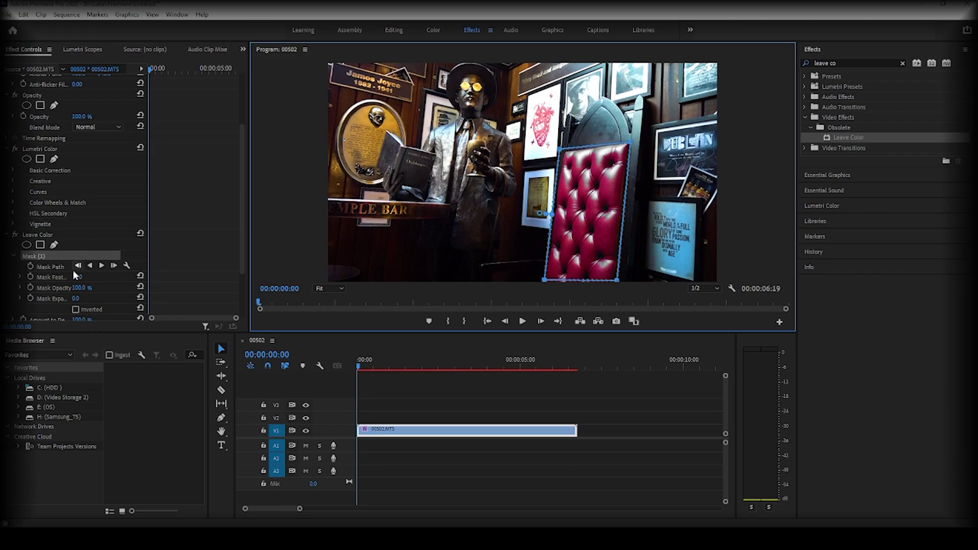
scroll(109, 306, "down", 1)
scroll(105, 305, "down", 1)
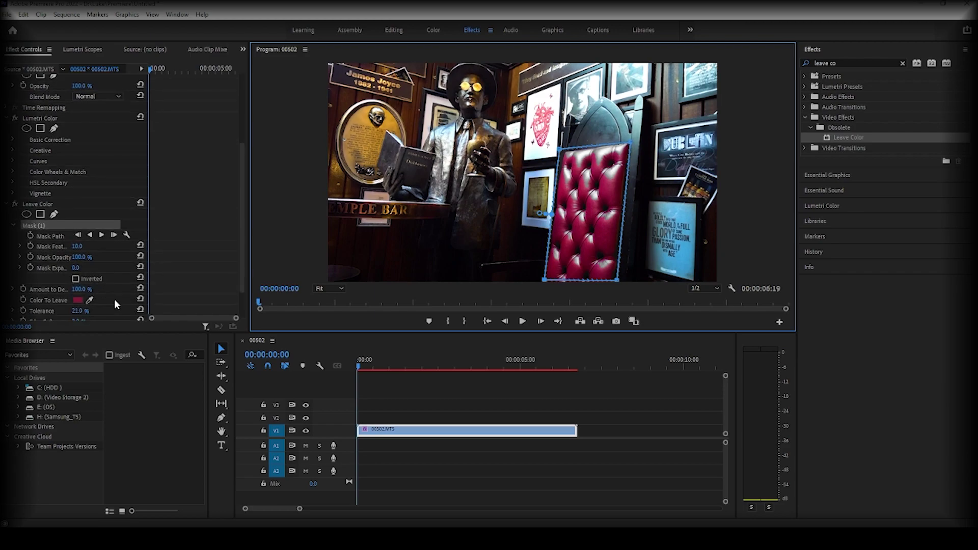
left_click(141, 399)
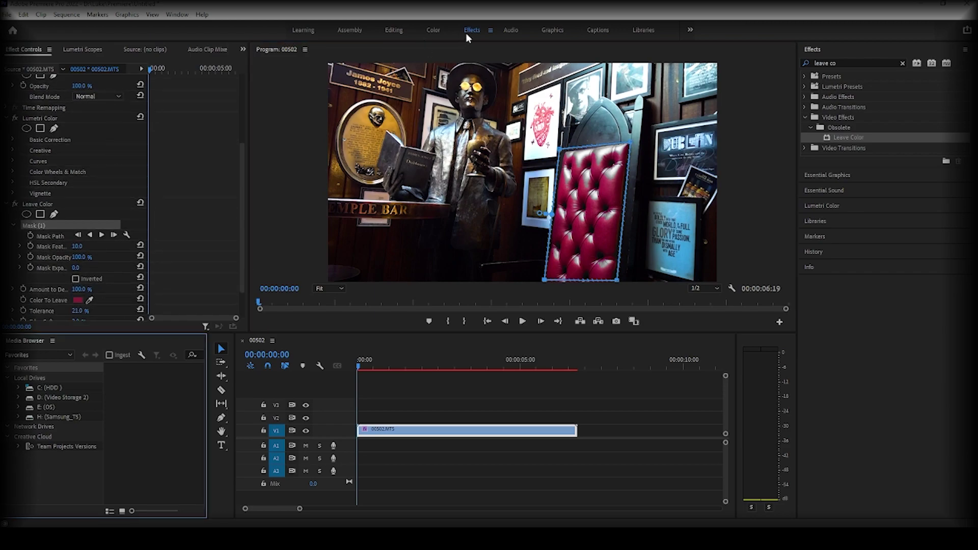
Search 'color ba' and drag Color Balance (HLS) from Obsolete onto the 00502.MTS clip.
left_click(901, 64)
type("c")
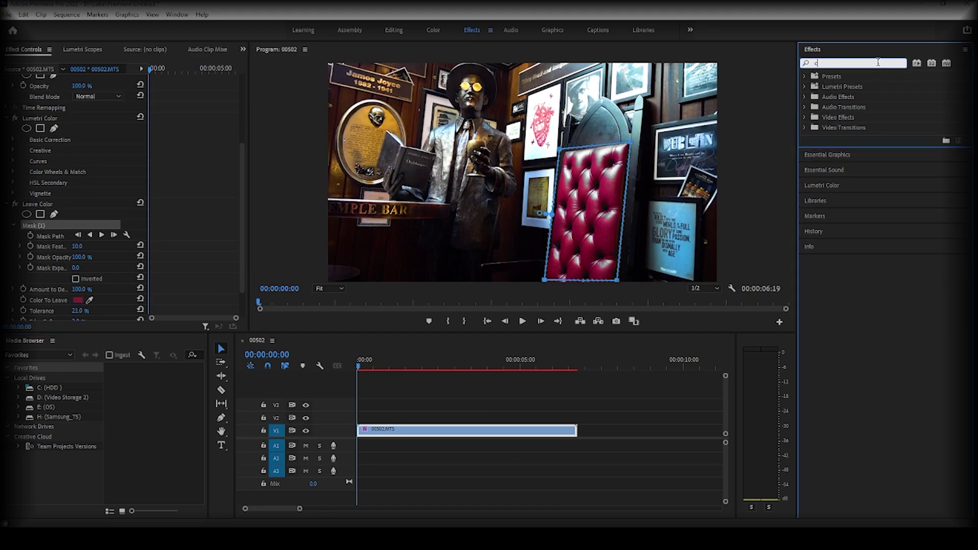
type("olor b")
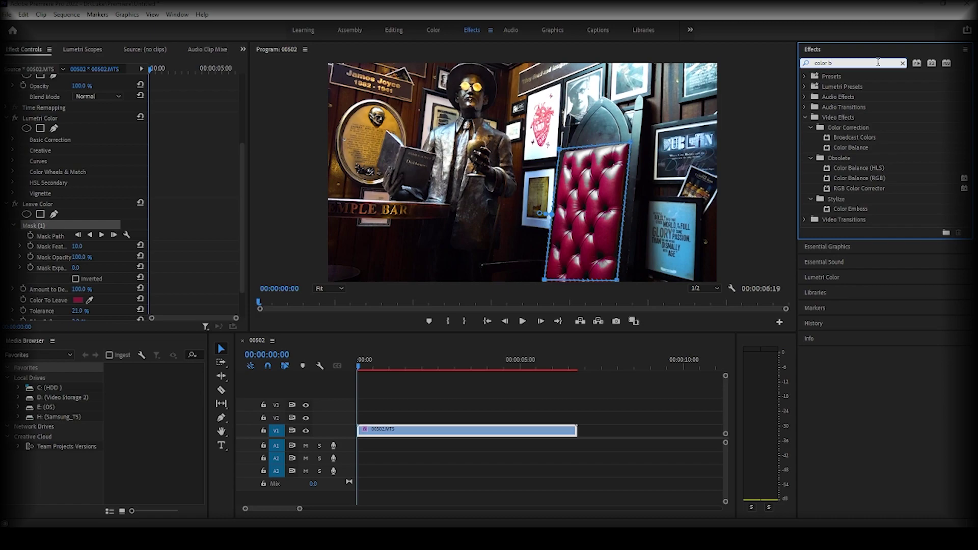
type("a")
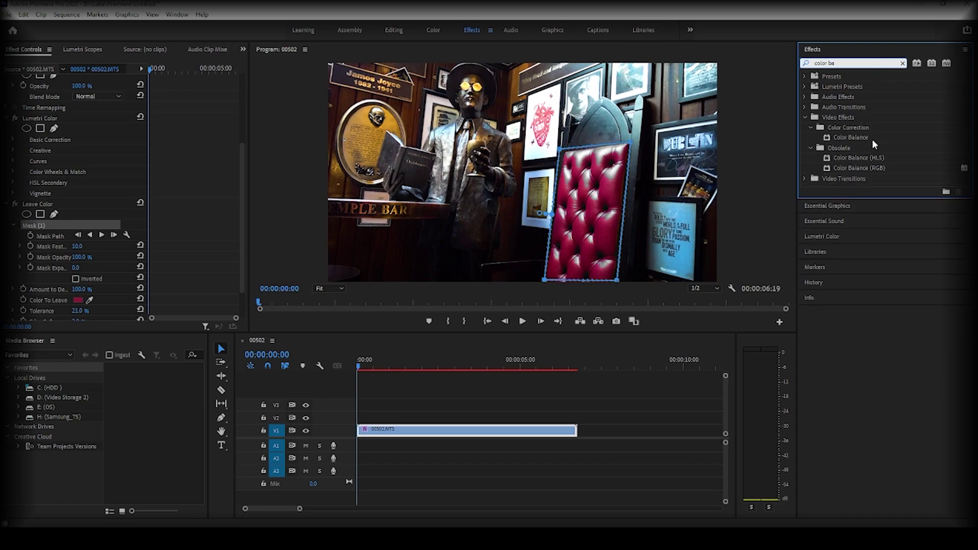
left_click(879, 158)
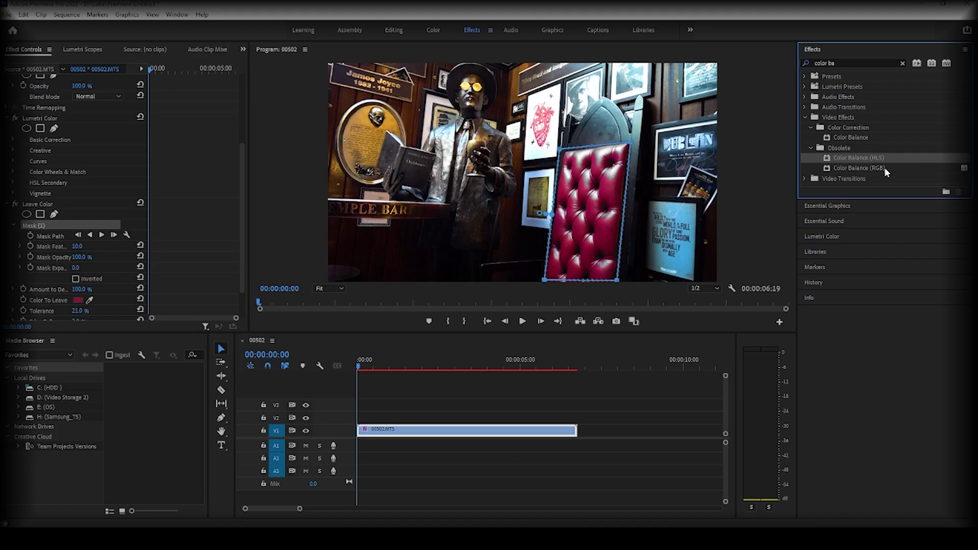
left_click_drag(886, 155, 427, 437)
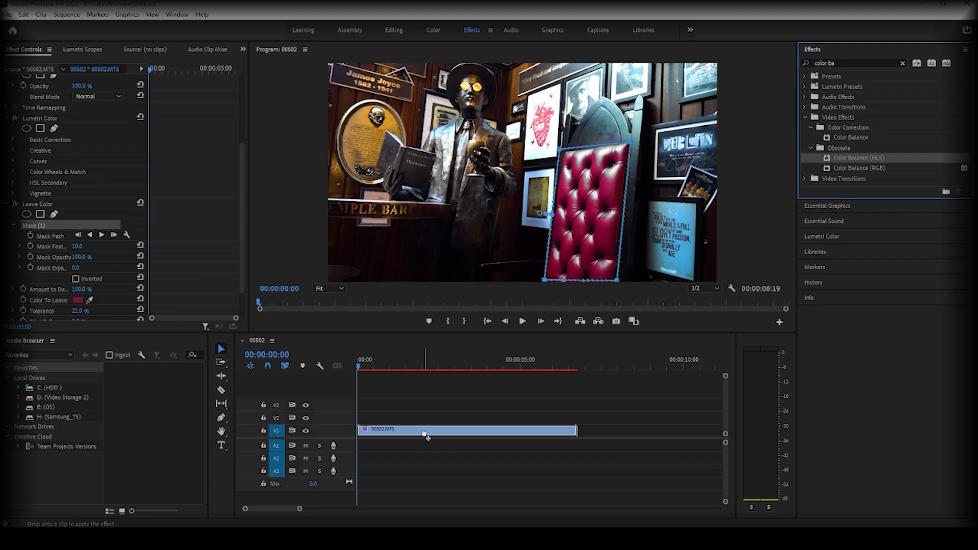
left_click_drag(427, 437, 427, 437)
scroll(95, 191, "down", 3)
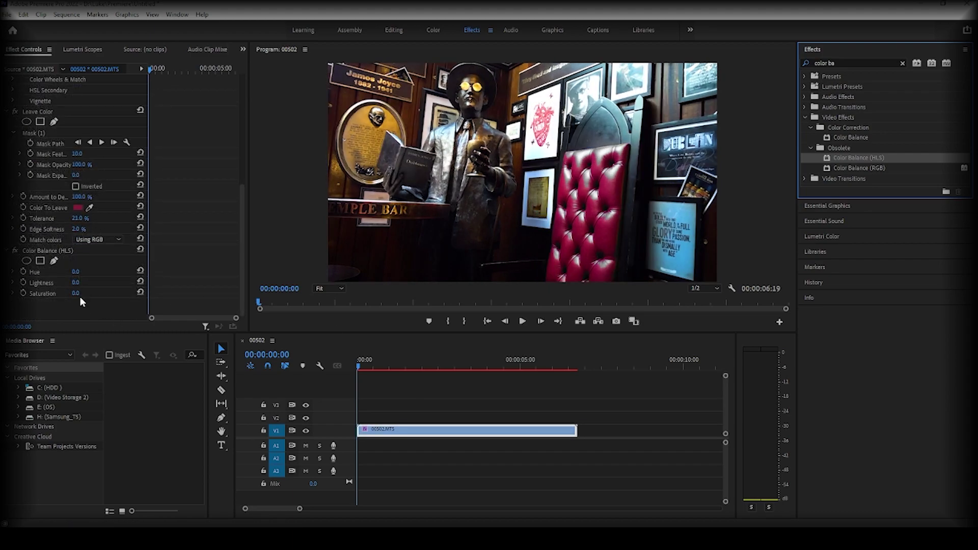
Scrub the Color Balance (HLS) Saturation value down to -100.
left_click_drag(77, 293, 15, 294)
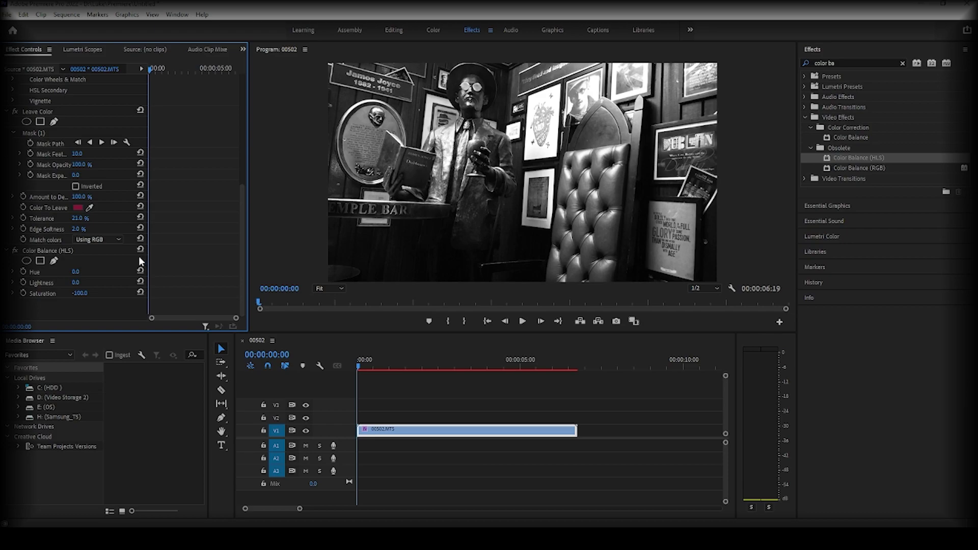
scroll(115, 247, "up", 2)
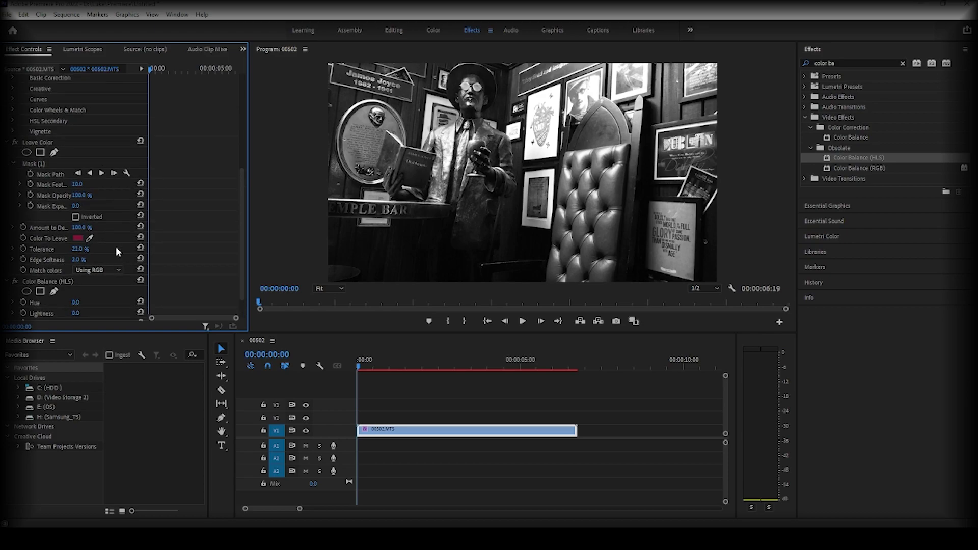
scroll(115, 247, "up", 1)
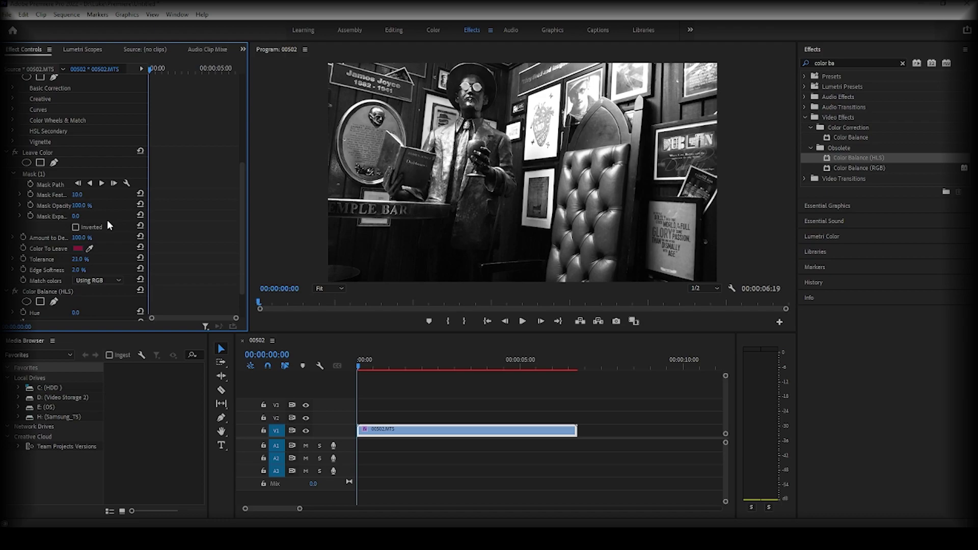
scroll(107, 222, "up", 1)
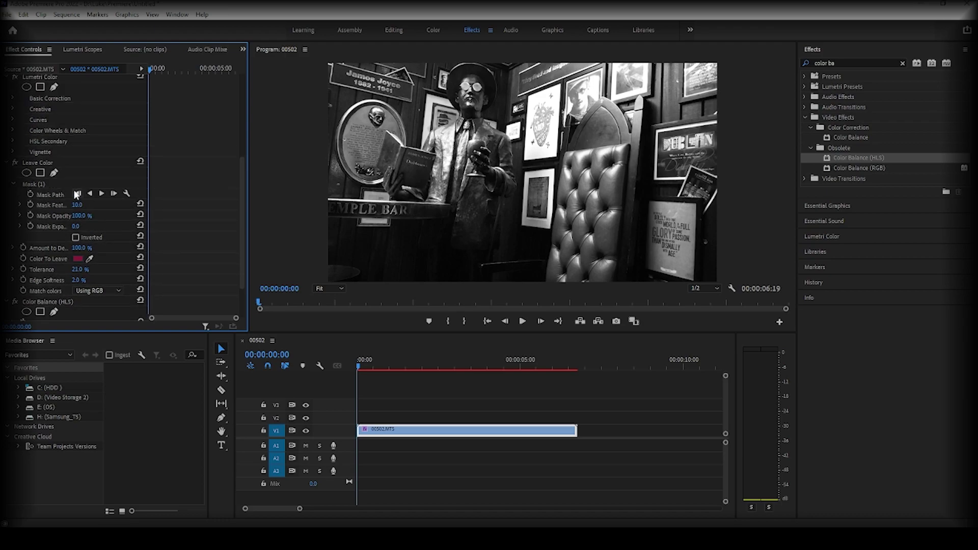
Copy Leave Color's Mask (1) and paste it onto Color Balance (HLS).
left_click(63, 184)
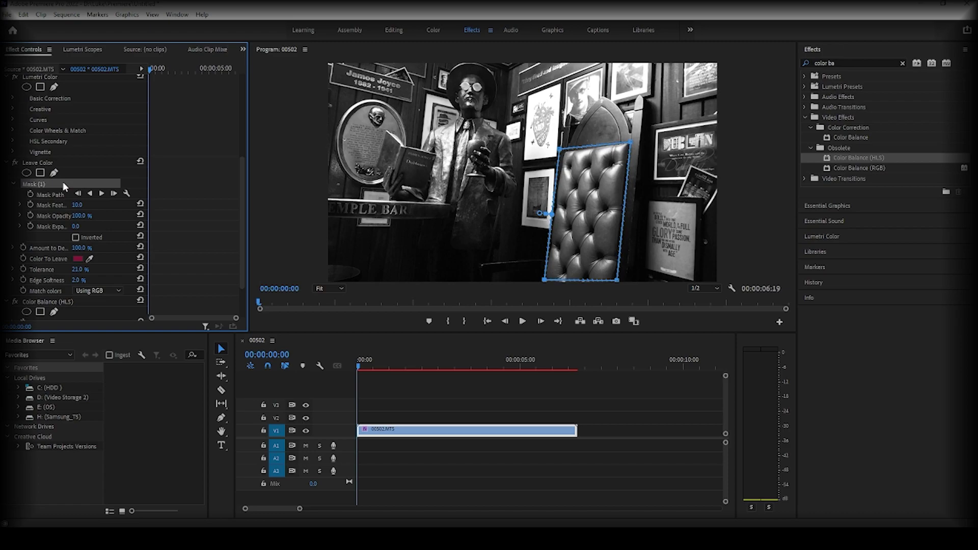
right_click(63, 182)
left_click(110, 242)
scroll(110, 242, "down", 2)
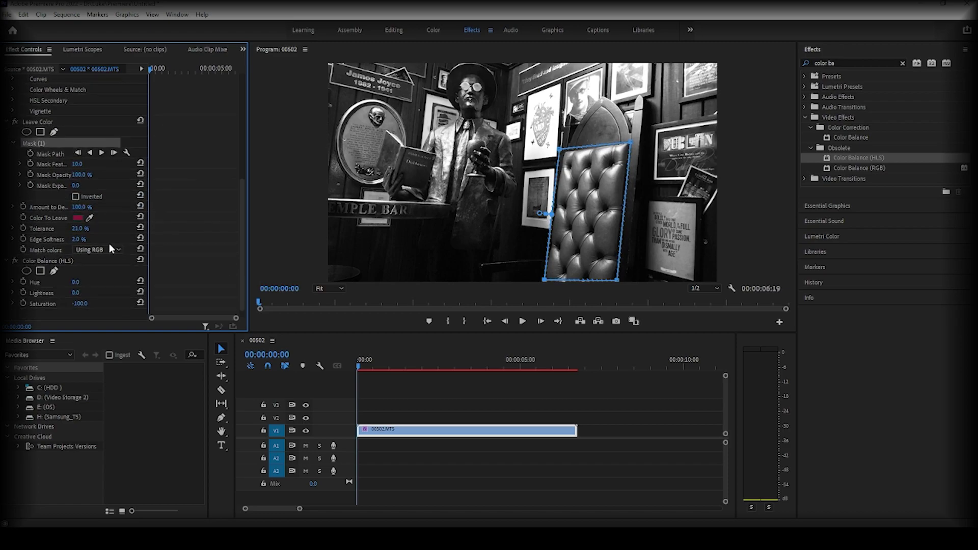
left_click(99, 261)
key("ctrl+v")
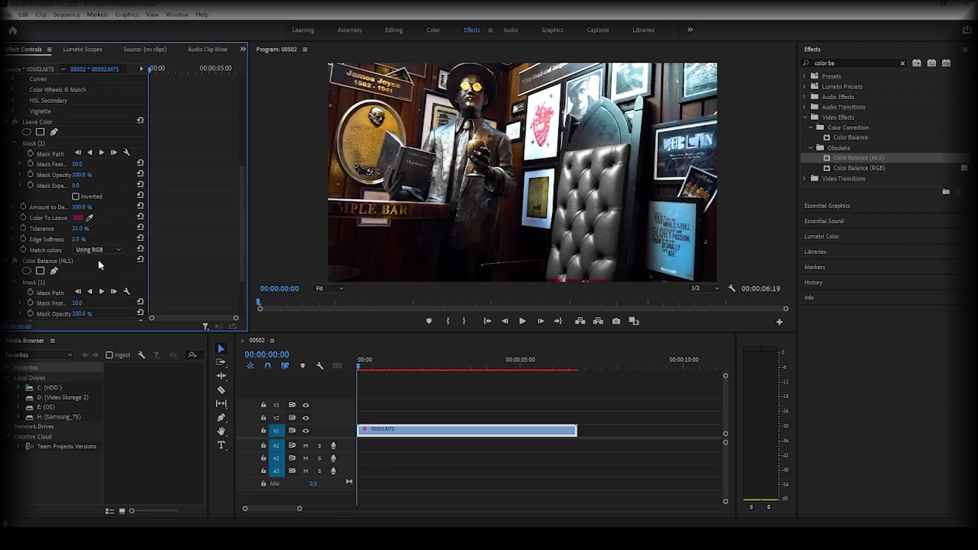
scroll(98, 260, "down", 2)
scroll(98, 260, "down", 1)
scroll(99, 260, "down", 1)
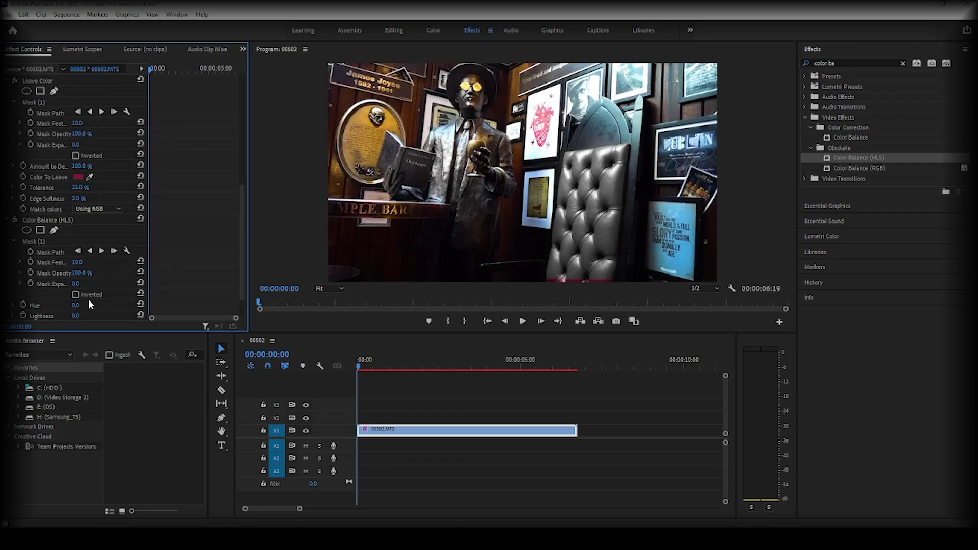
Tick Inverted on the Color Balance (HLS) Mask (1).
left_click(75, 295)
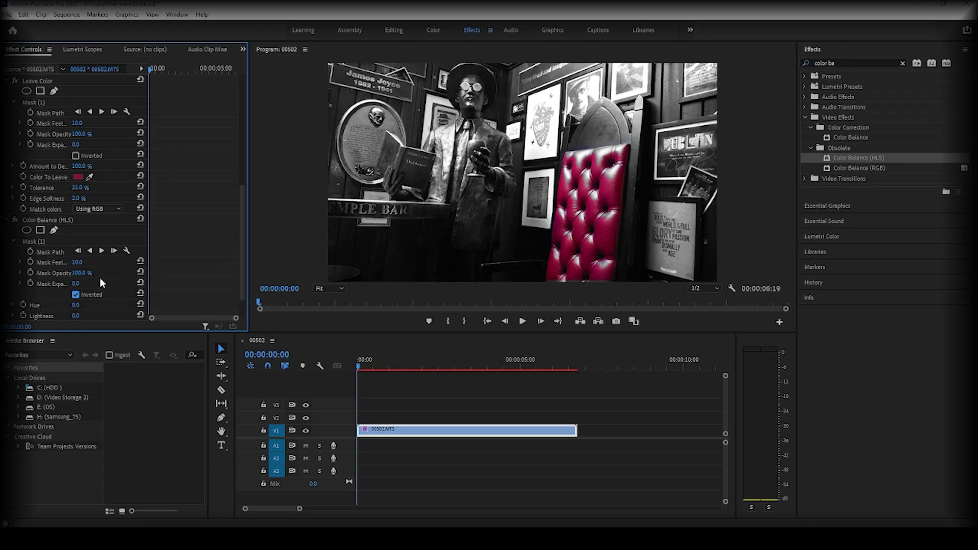
scroll(101, 278, "down", 1)
scroll(107, 298, "down", 1)
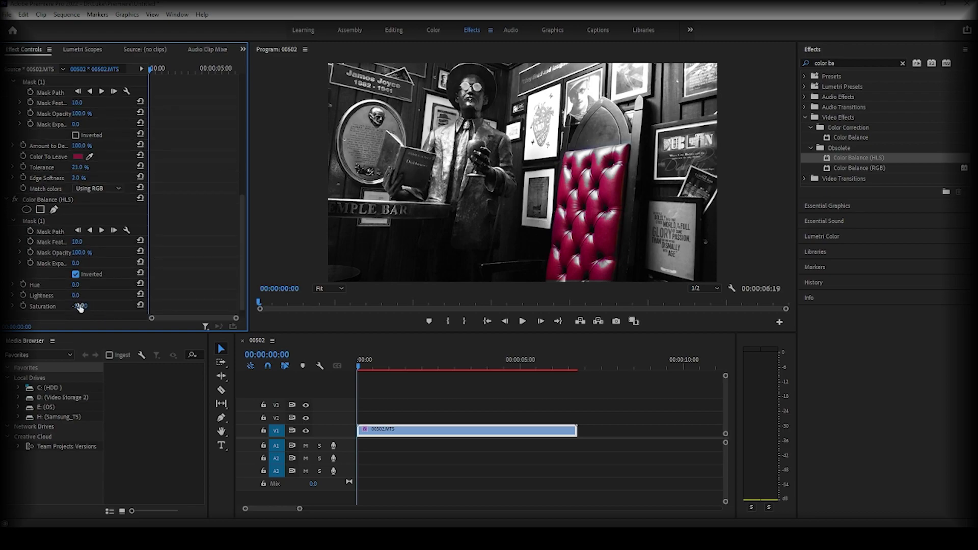
Scrub Color Balance Saturation to -91, then Leave Color Edge Softness to 11% and Tolerance to 53%.
left_click_drag(80, 307, 86, 306)
left_click_drag(79, 178, 86, 177)
left_click_drag(86, 167, 119, 167)
scroll(108, 261, "up", 1)
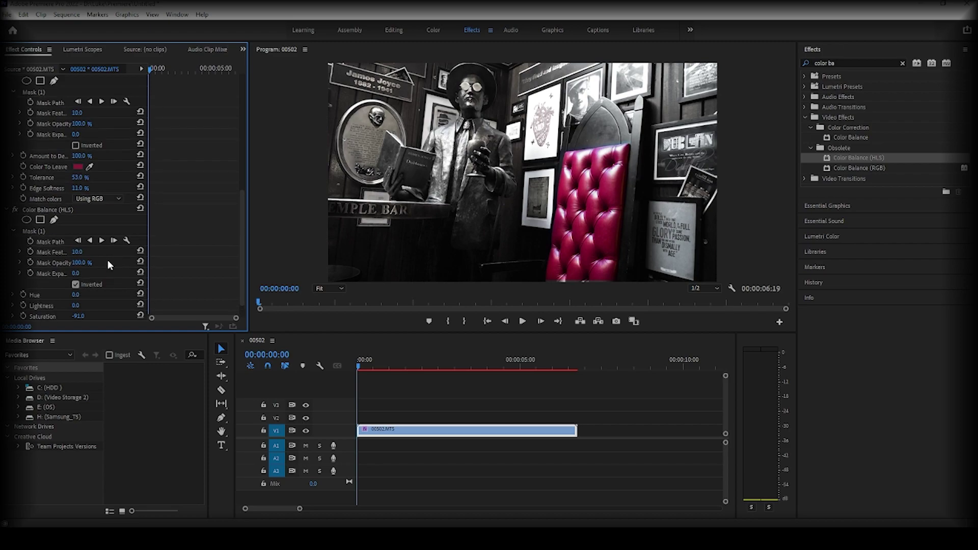
scroll(108, 261, "up", 1)
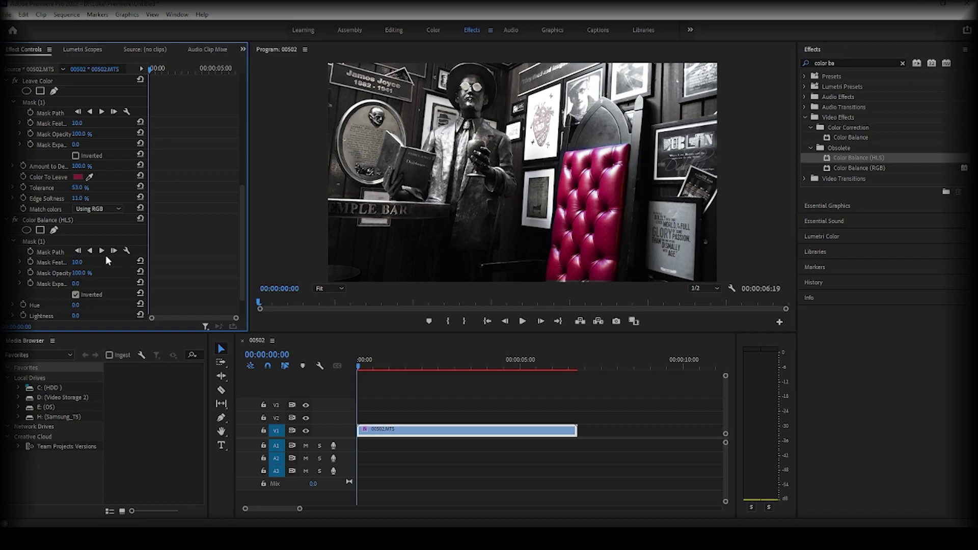